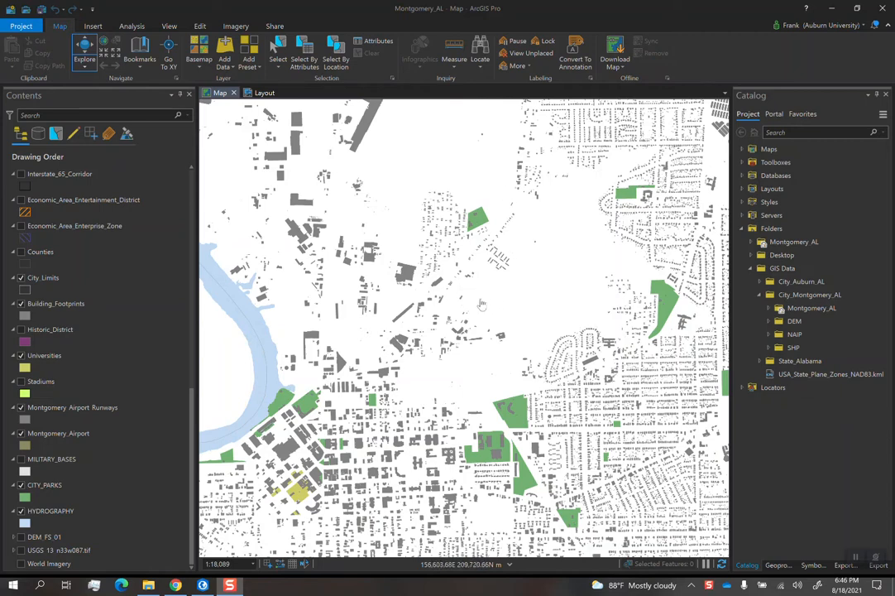
# - Expand the NAIP folder inside City_Montgomery_AL to list its imagery tiles
pyautogui.moveTo(487, 294); pyautogui.dragTo(602, 283)
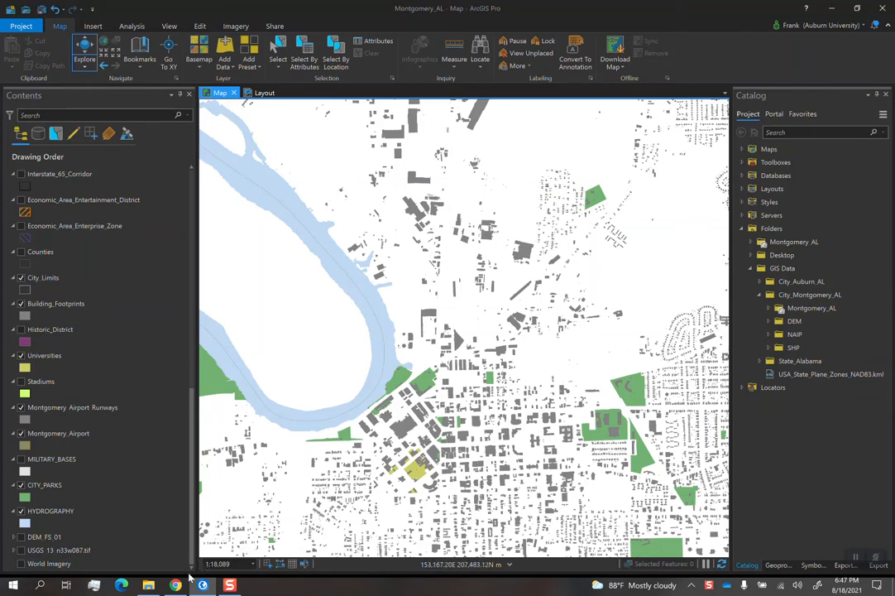
pyautogui.click(802, 335)
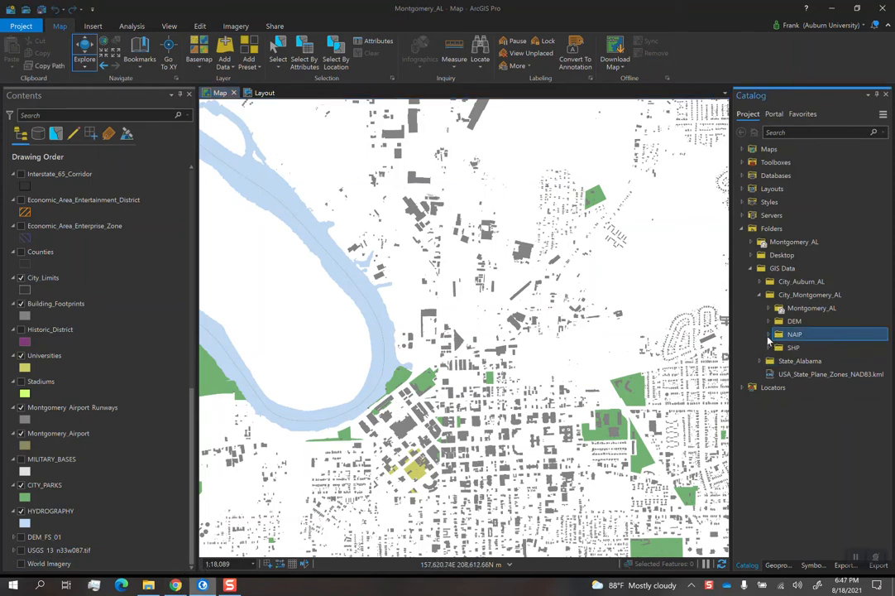
pyautogui.doubleClick(802, 335)
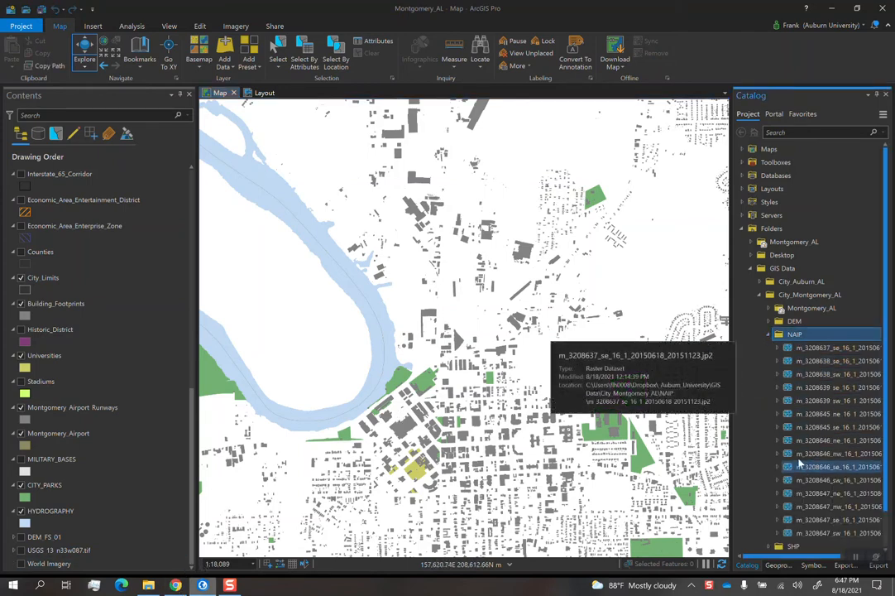
# - Add the NAIP tile m_3208637_se_16_1_20150618_20151123.jp2 to the map and view the area it covers
pyautogui.click(798, 349)
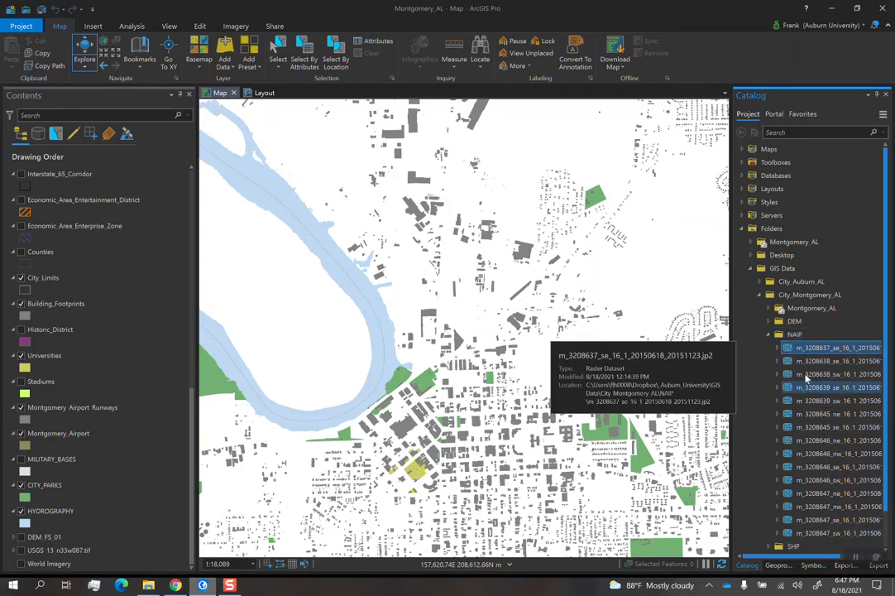
pyautogui.moveTo(812, 350); pyautogui.dragTo(566, 314)
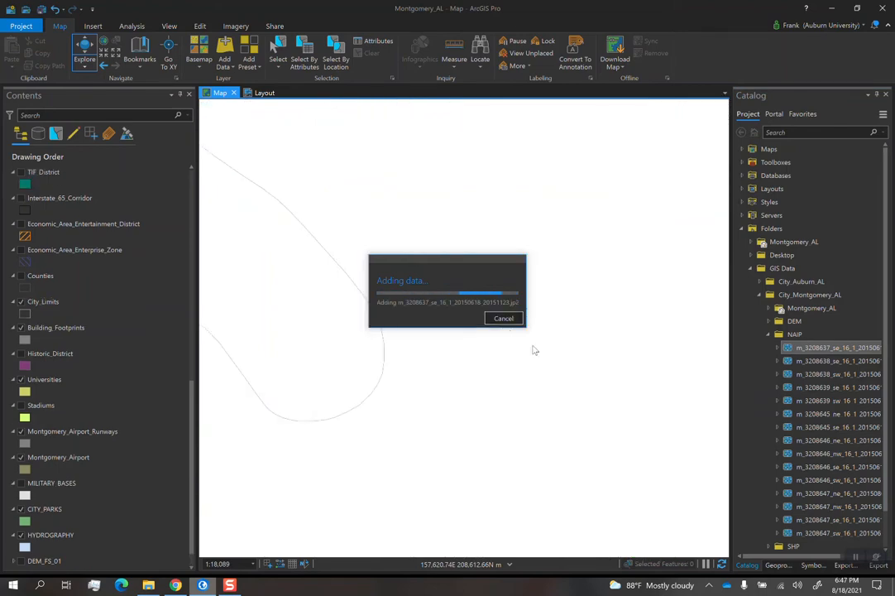
pyautogui.scroll(-5, 542, 339)
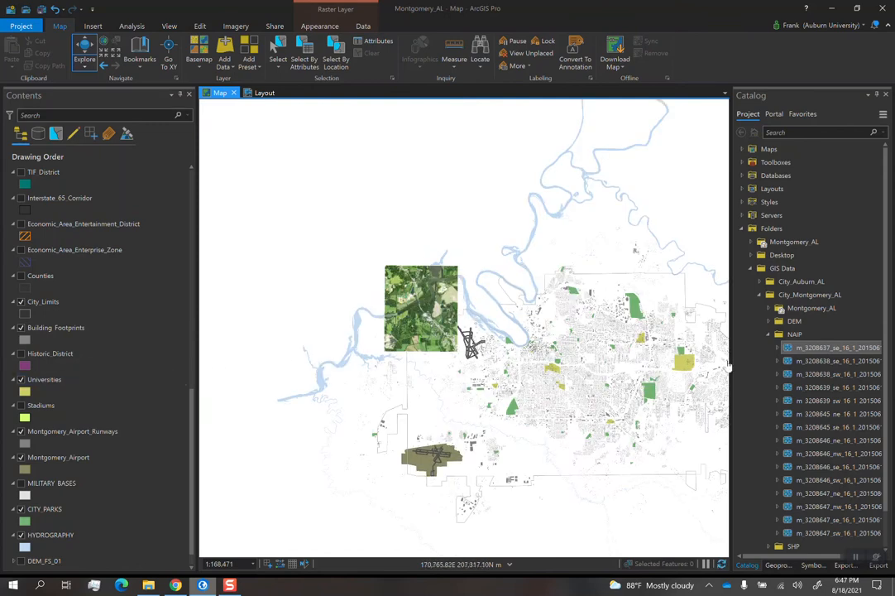
pyautogui.scroll(-1, 120, 367)
pyautogui.scroll(7, 120, 366)
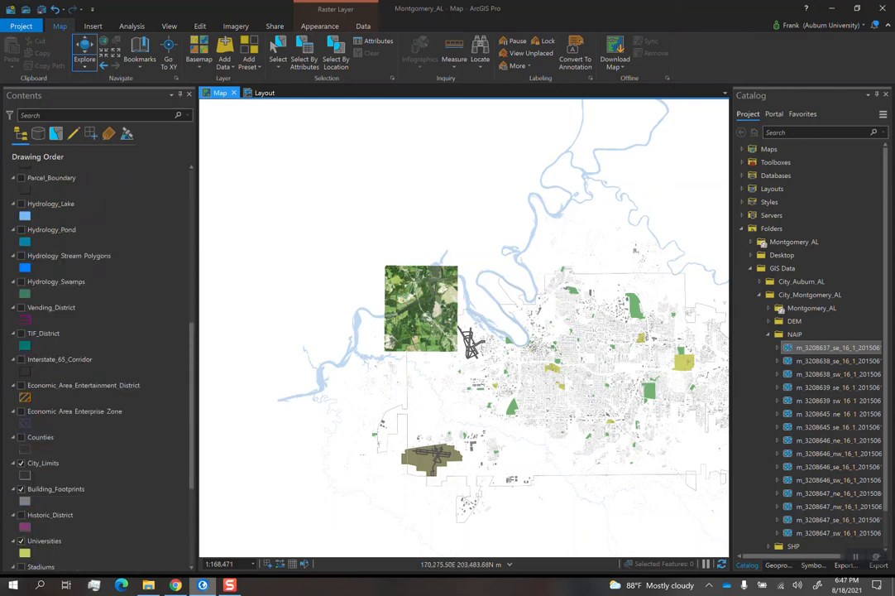
# - Remove the m_3208637_se_16_1_20150618_20151123.jp2 layer from the map
pyautogui.moveTo(828, 532); pyautogui.dragTo(112, 280)
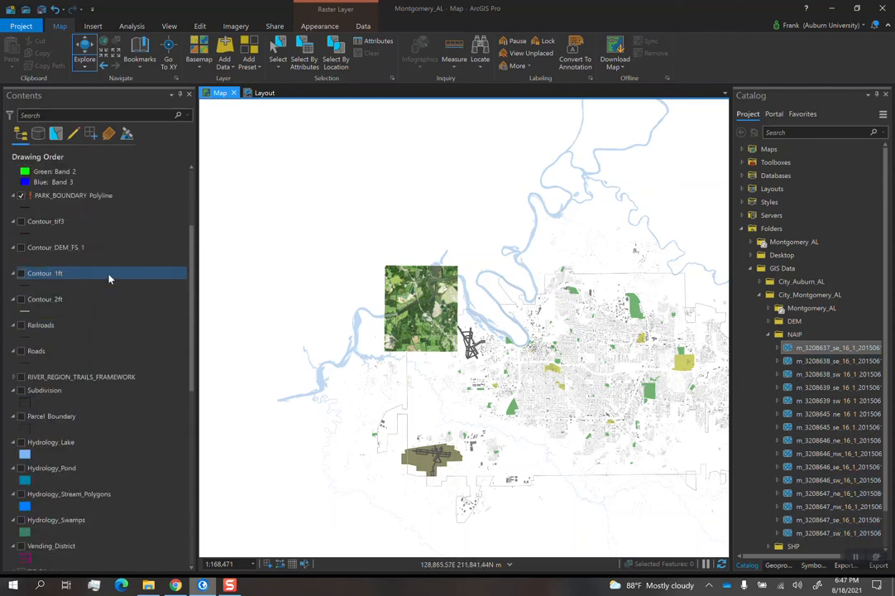
pyautogui.rightClick(79, 278)
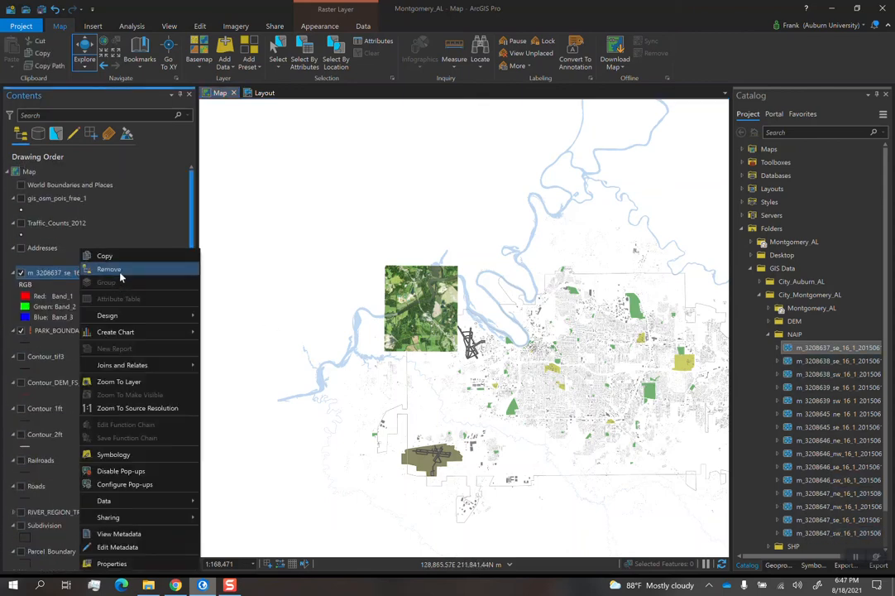
pyautogui.click(121, 270)
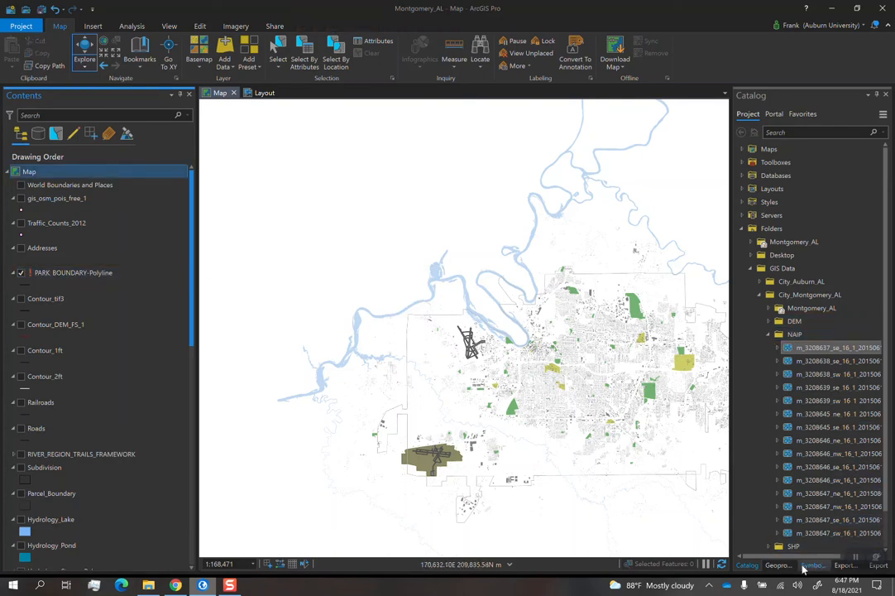
# - Search the geoprocessing tools for MOSAIC and open the Create Mosaic Dataset tool
pyautogui.click(779, 566)
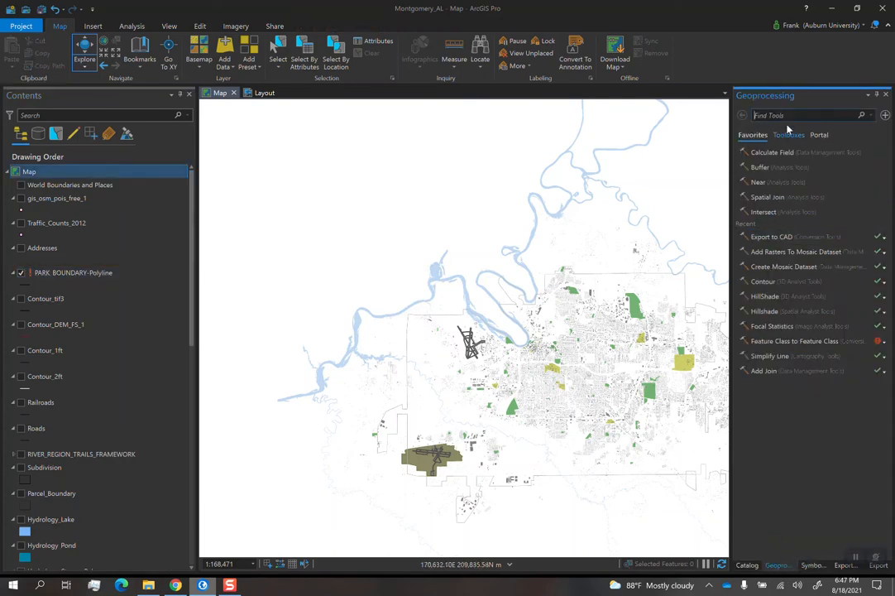
pyautogui.click(168, 27)
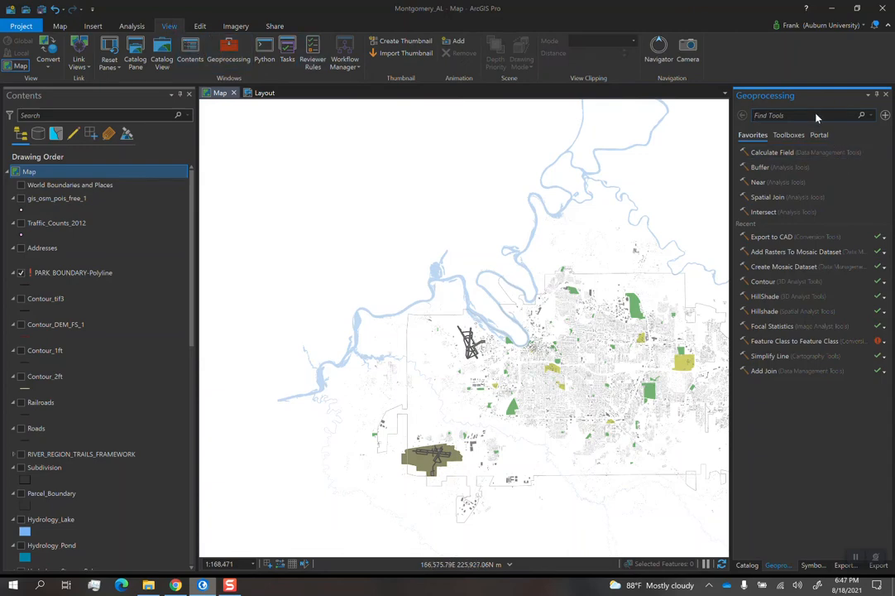
pyautogui.write('MOSAIC')
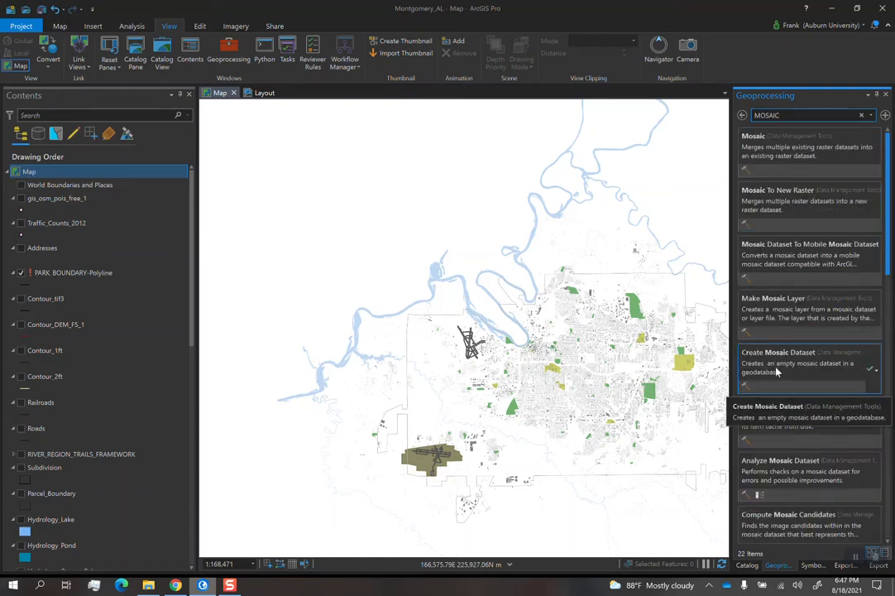
pyautogui.click(778, 371)
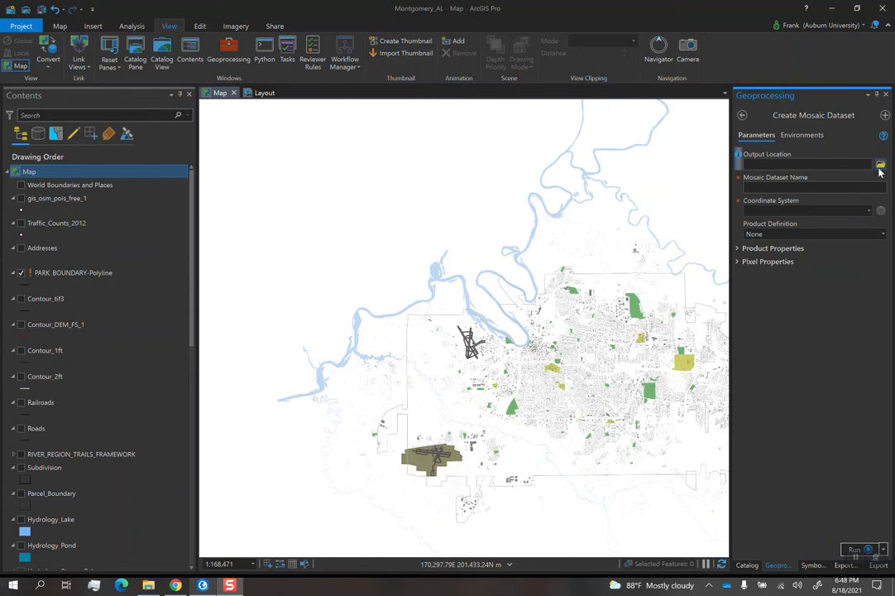
# - Set the output location to the Montgomery_AL.gdb geodatabase and name the mosaic dataset NAIP_2
pyautogui.click(881, 165)
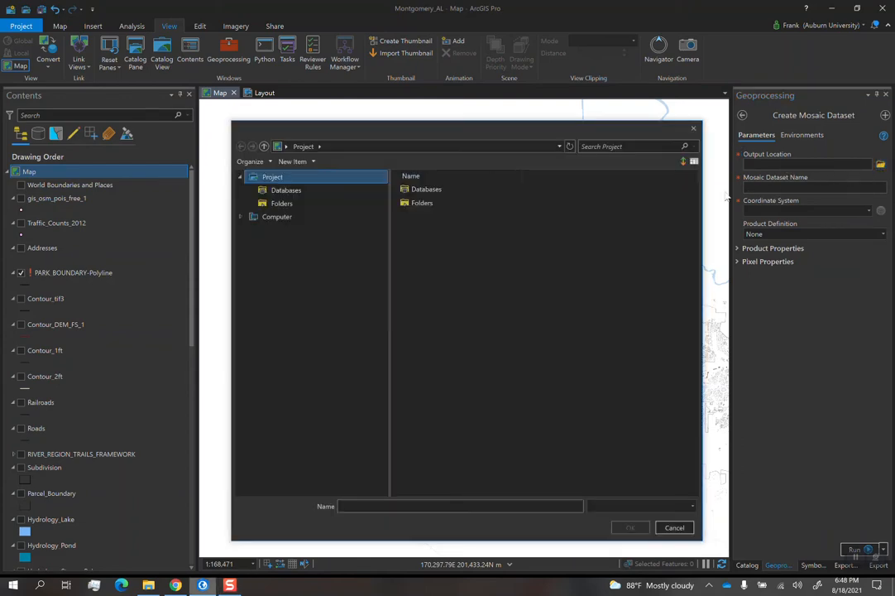
pyautogui.doubleClick(422, 203)
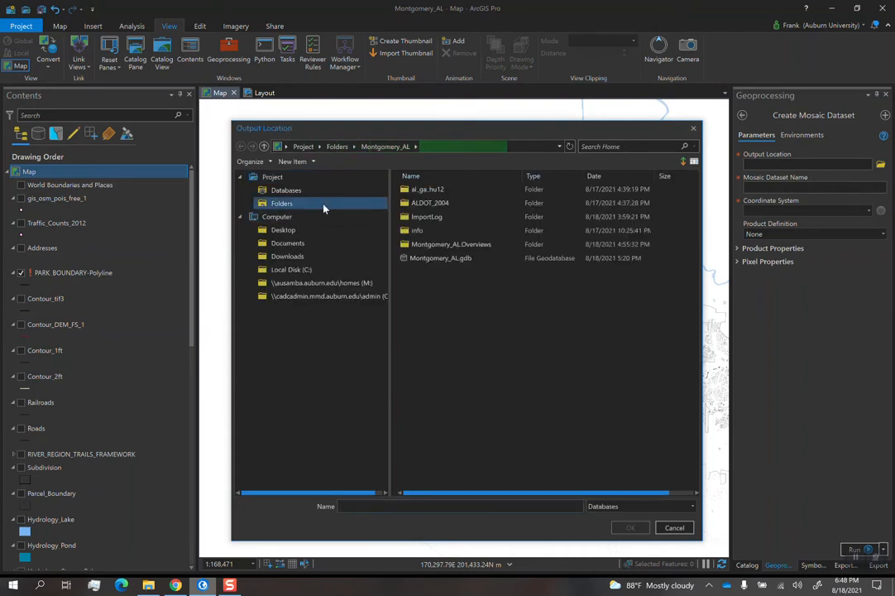
pyautogui.click(461, 258)
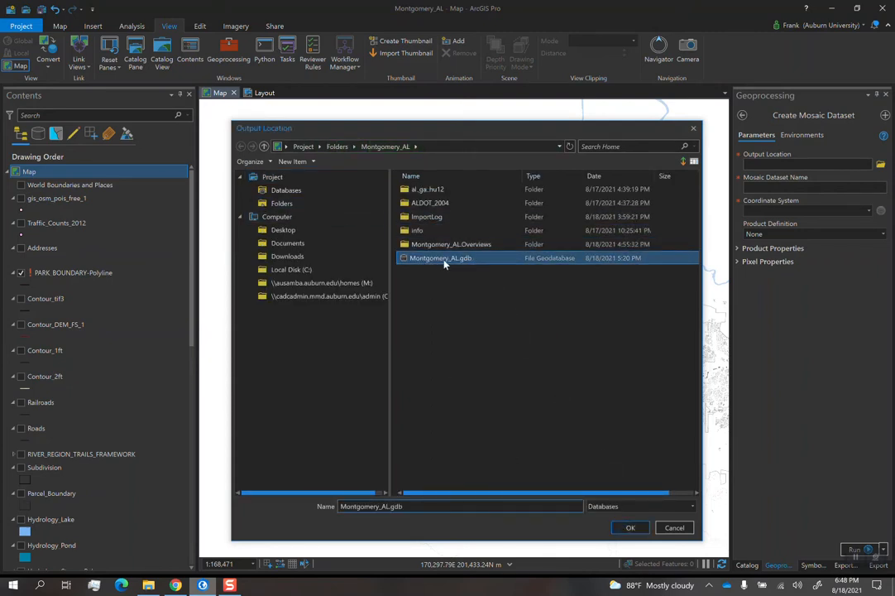
pyautogui.click(627, 528)
pyautogui.click(789, 188)
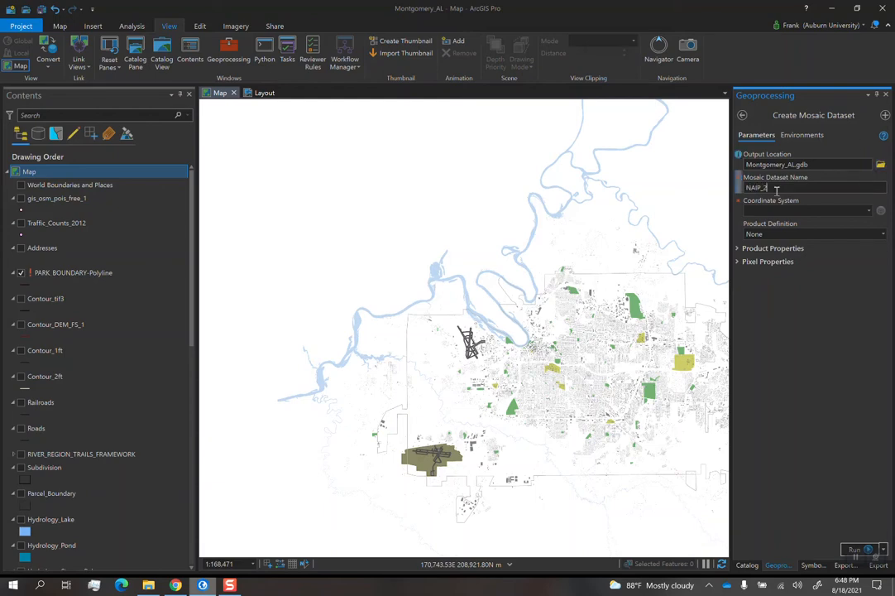
# - Add the NAIP tile m_3208637_se_16_1_20150618_20151123.jp2 to the map as a source for the coordinate system
pyautogui.click(869, 212)
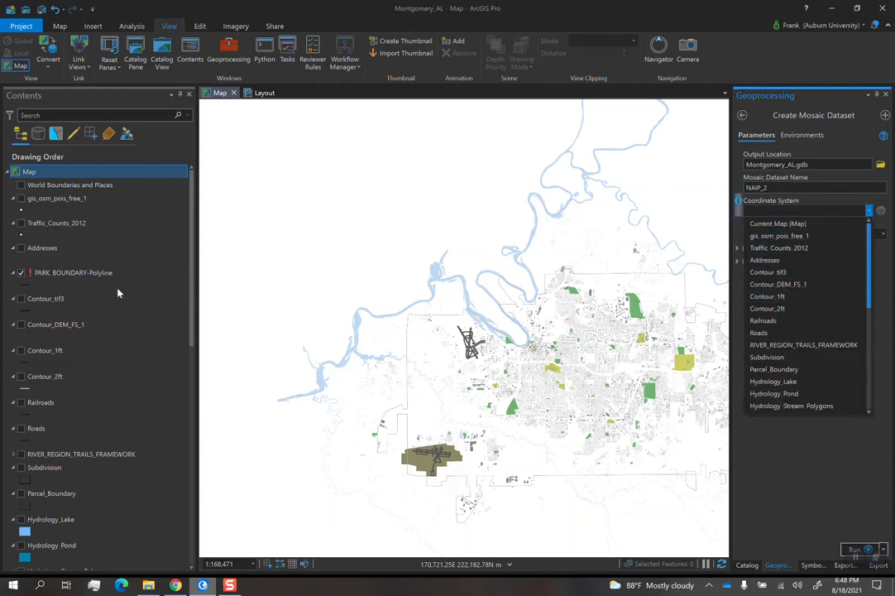
pyautogui.click(159, 241)
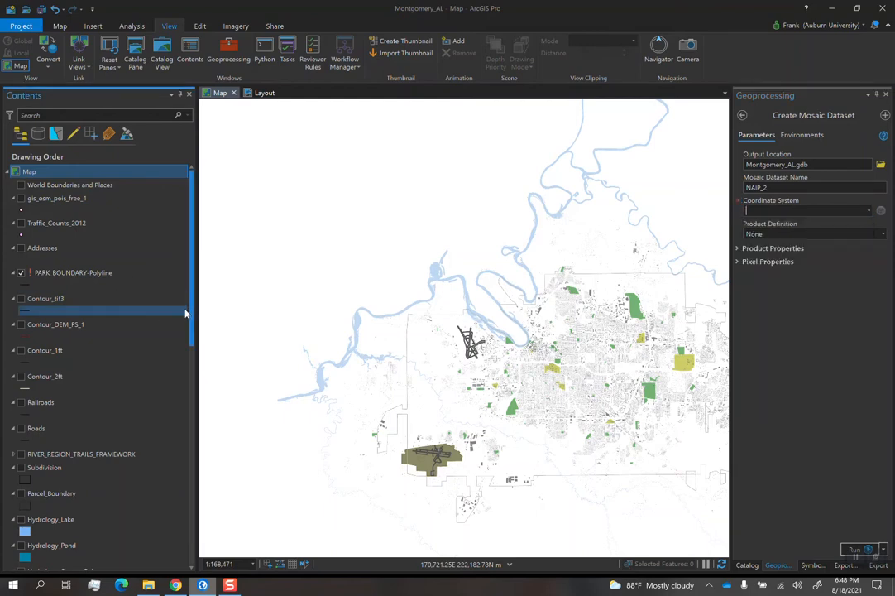
pyautogui.moveTo(189, 315); pyautogui.dragTo(192, 276)
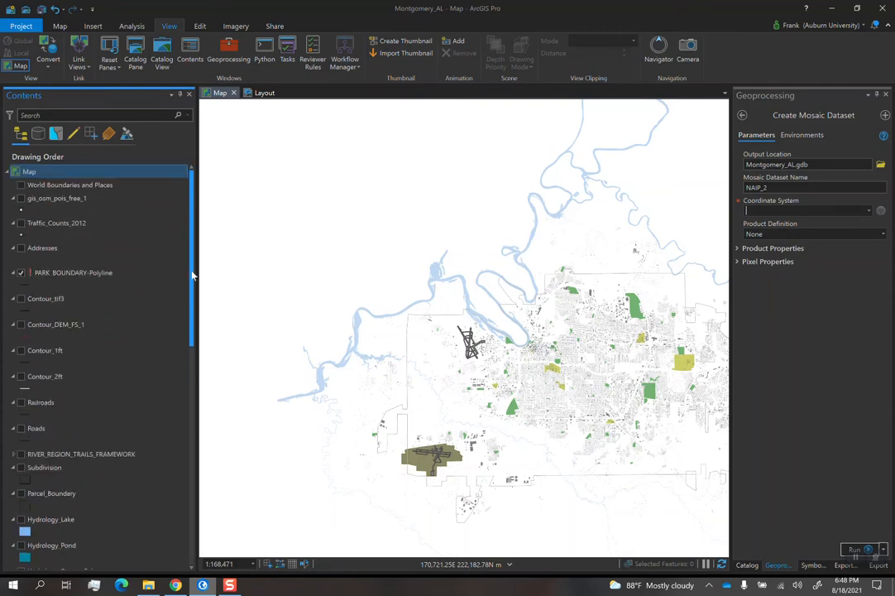
pyautogui.click(751, 567)
pyautogui.moveTo(810, 350); pyautogui.dragTo(518, 354)
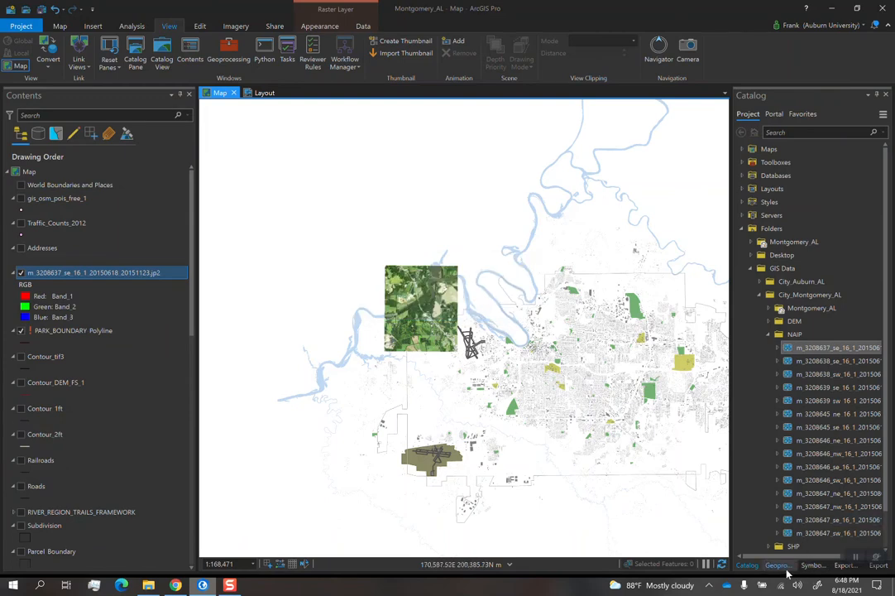
# - Set the mosaic dataset's coordinate system to match the m_3208637_se_16_1_20150618_20151123.jp2 layer
pyautogui.click(785, 567)
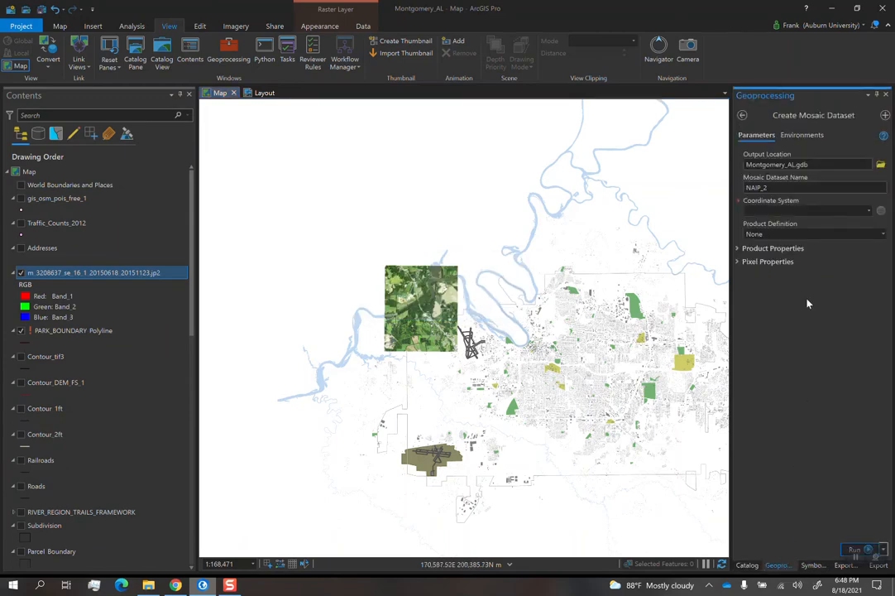
pyautogui.click(868, 212)
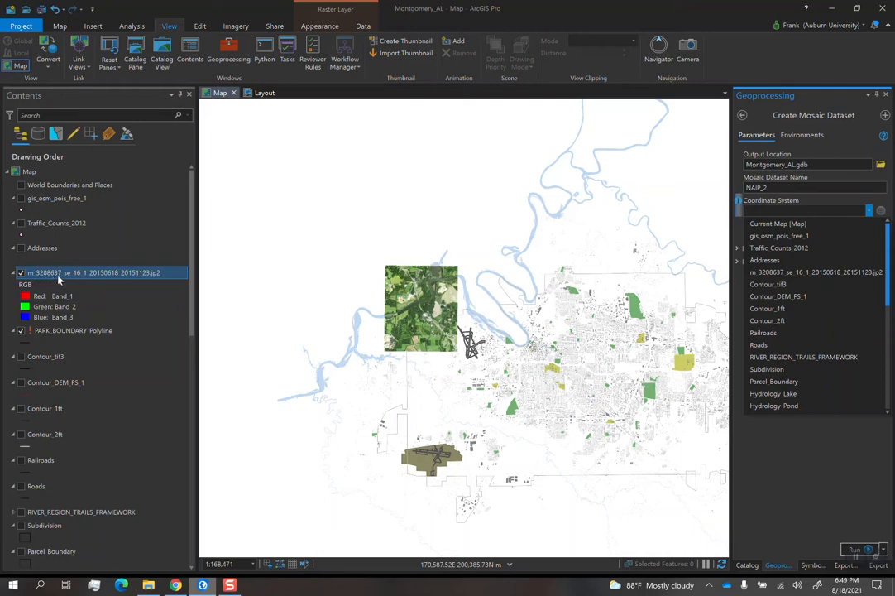
pyautogui.click(780, 273)
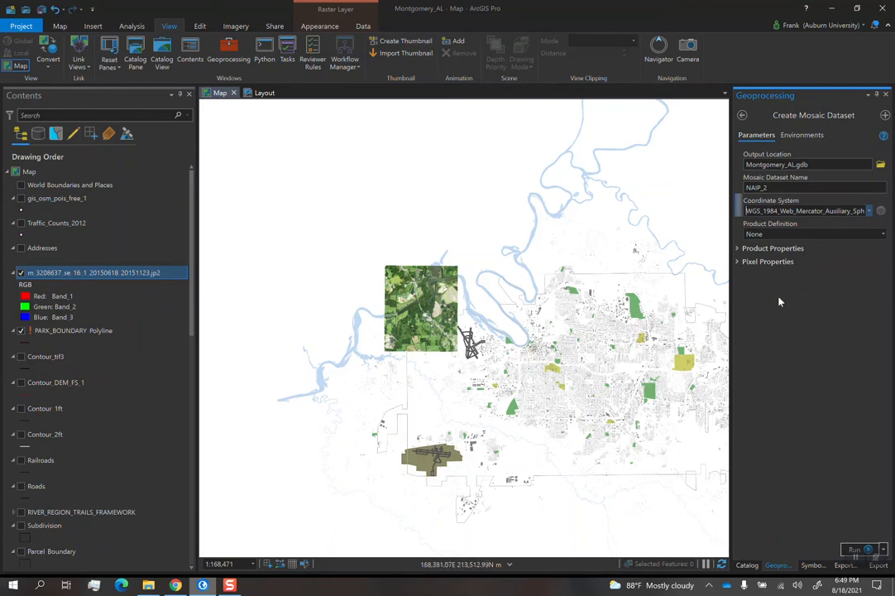
# - Run Create Mosaic Dataset and hide the m_3208637_se_16_1_20150618_20151123.jp2 layer
pyautogui.click(855, 549)
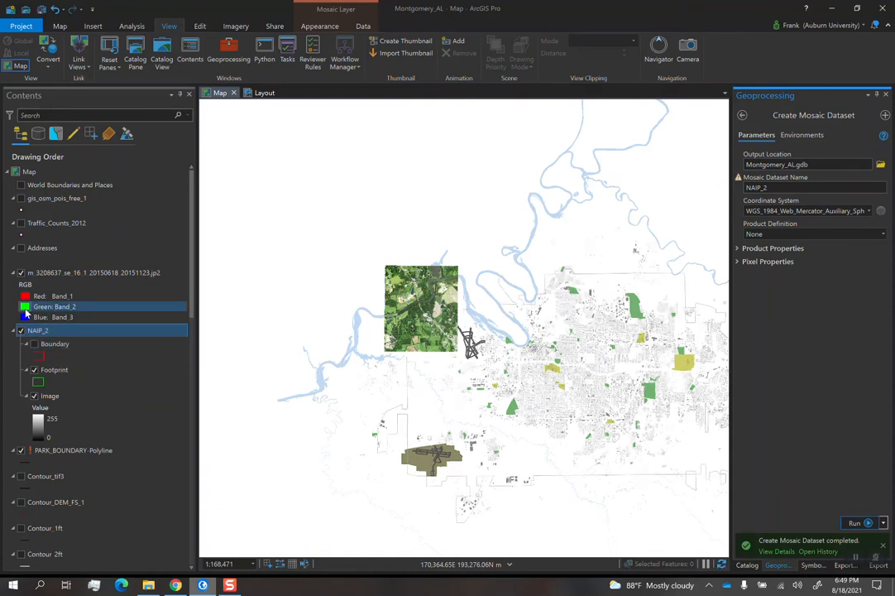
pyautogui.click(21, 273)
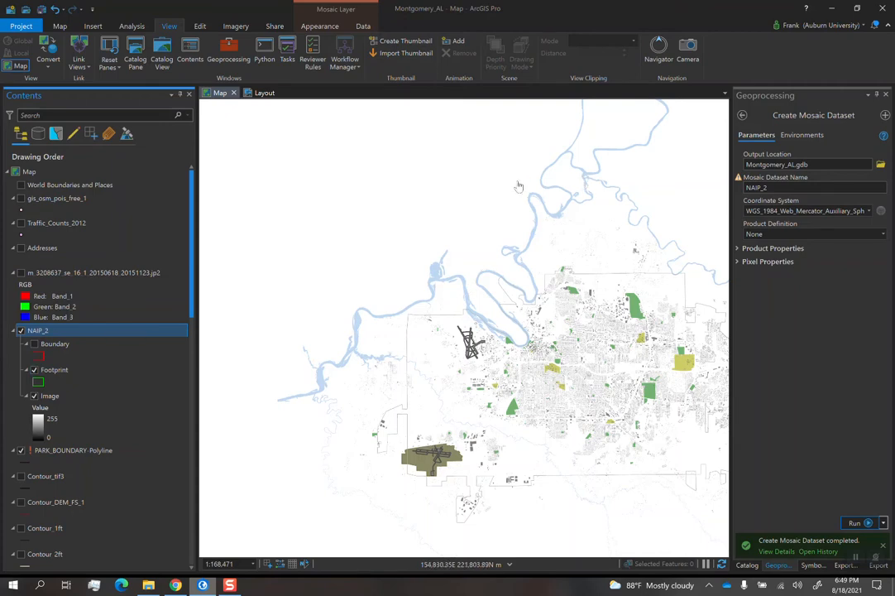
pyautogui.moveTo(439, 158); pyautogui.dragTo(392, 160)
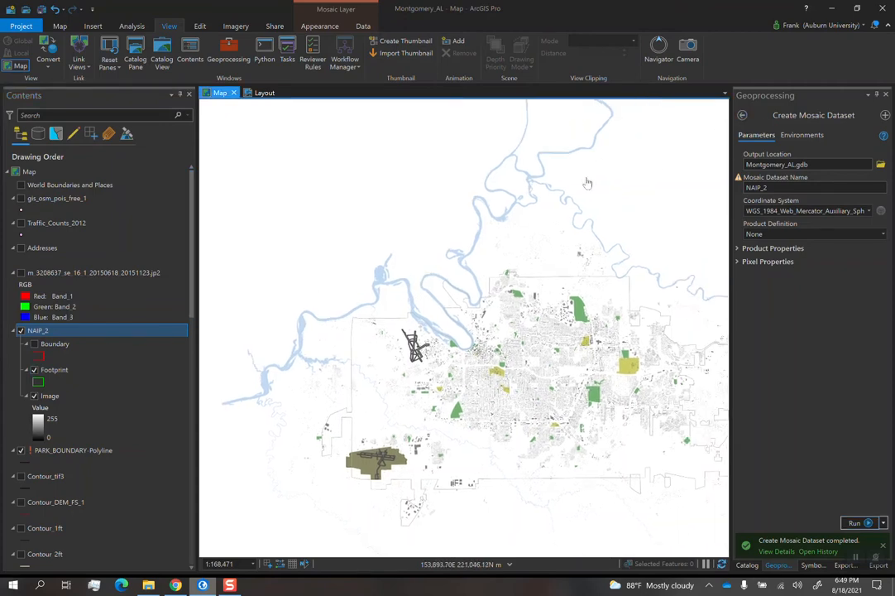
# - Search the tools for ADD RASTER, open Add Rasters To Mosaic Dataset and choose NAIP_2 as the mosaic dataset
pyautogui.click(743, 116)
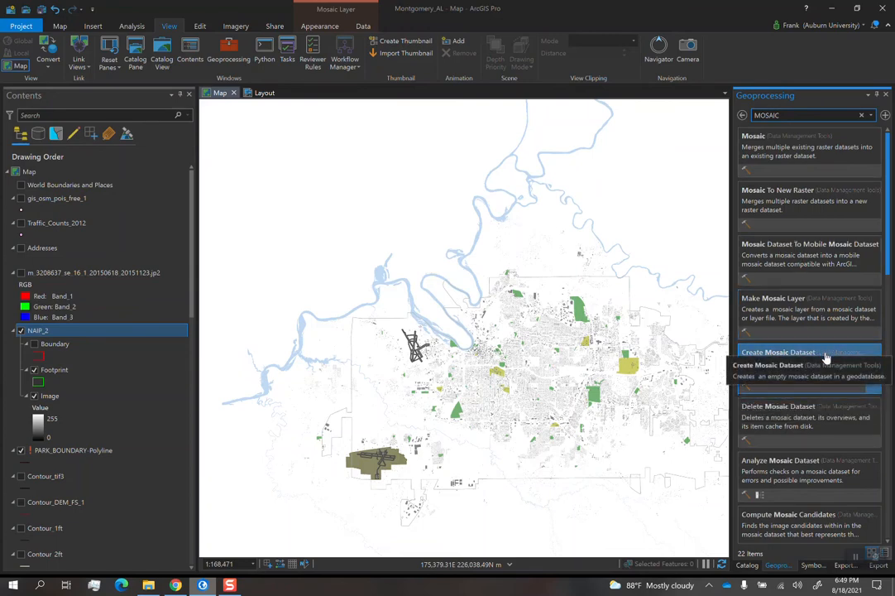
pyautogui.scroll(-2, 825, 345)
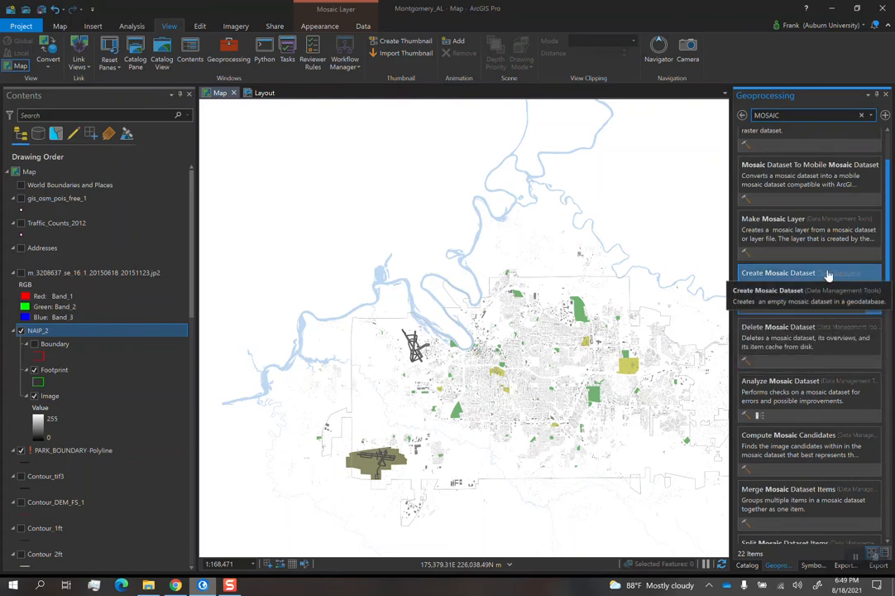
pyautogui.moveTo(787, 118); pyautogui.dragTo(713, 122)
pyautogui.write('ADD')
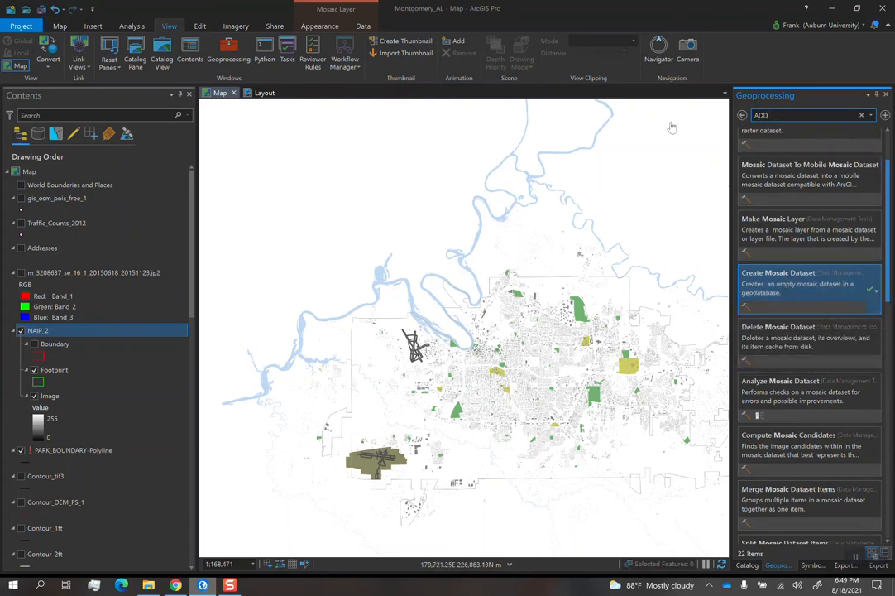
pyautogui.write(' RASTER')
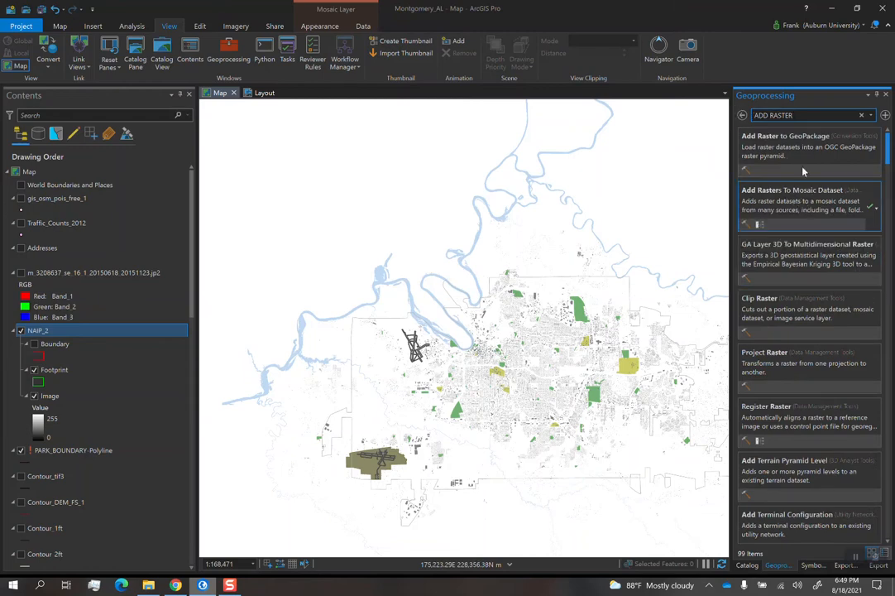
pyautogui.click(789, 207)
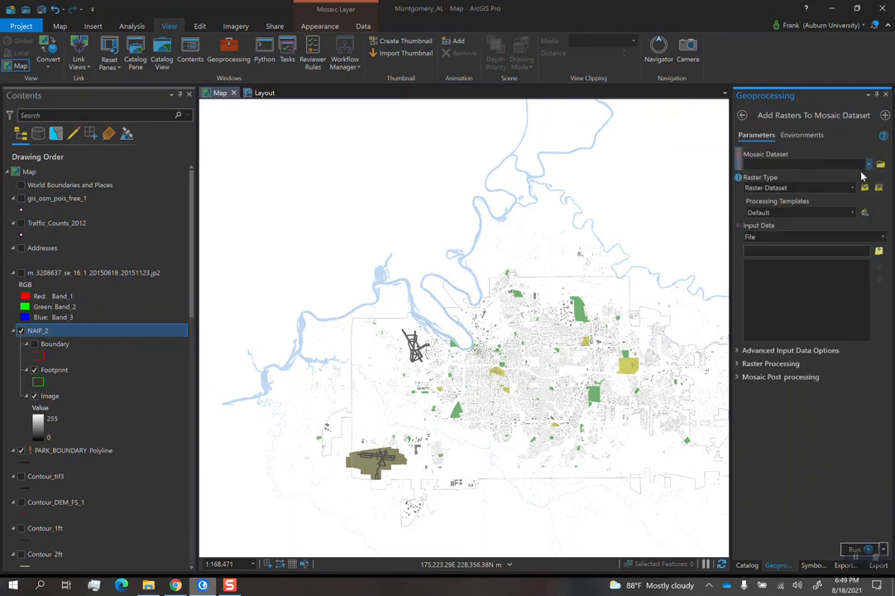
pyautogui.click(869, 165)
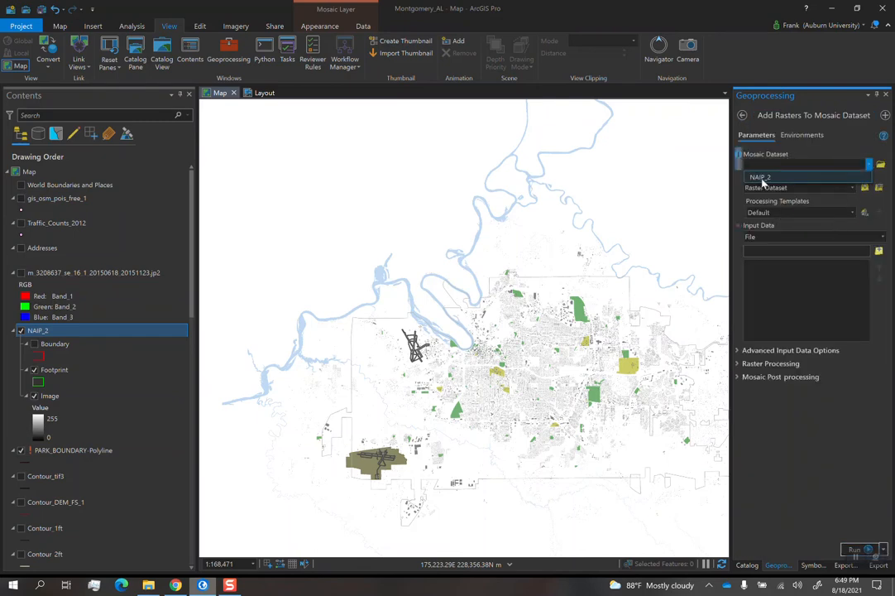
pyautogui.click(763, 178)
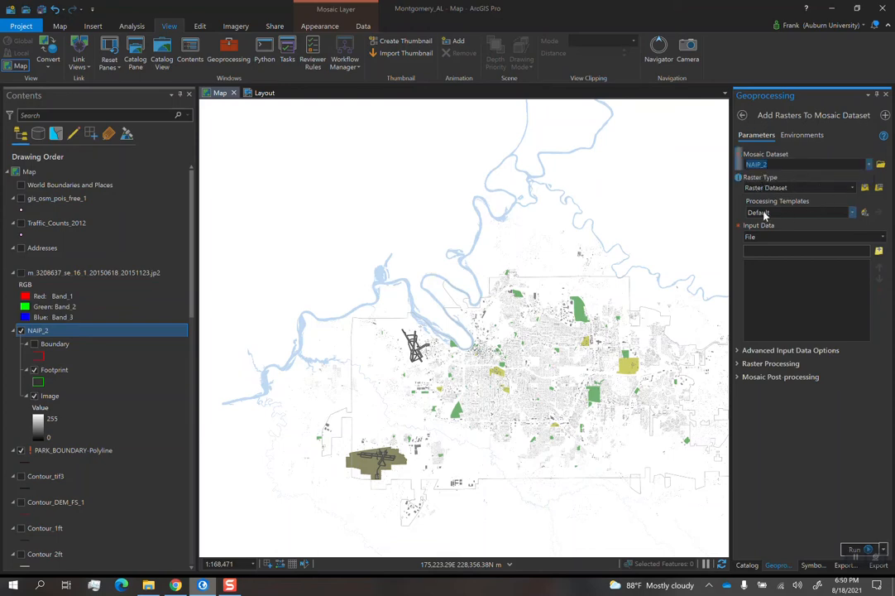
# - Set the input data type to Dataset and add all the .jp2 tiles from the City_Montgomery_AL NAIP folder
pyautogui.click(884, 237)
pyautogui.click(756, 263)
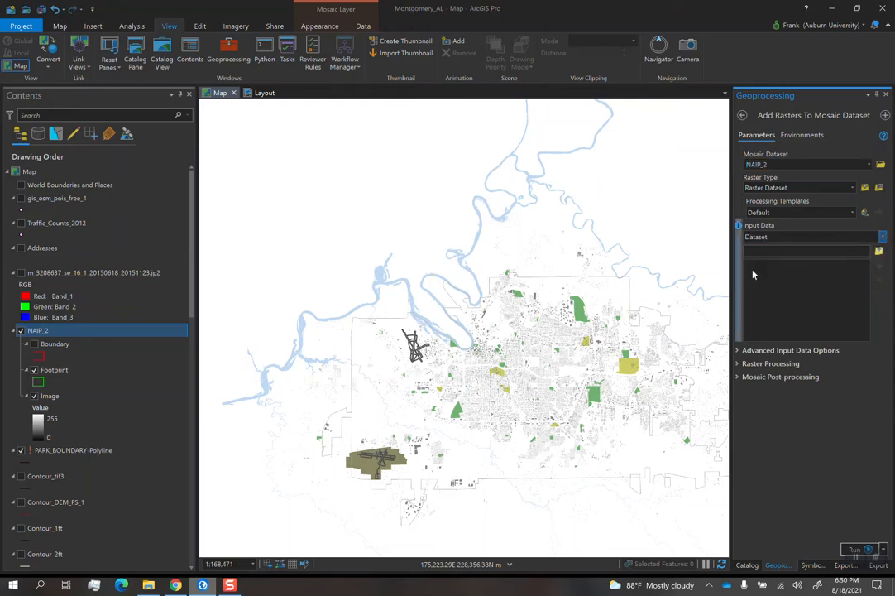
pyautogui.click(879, 252)
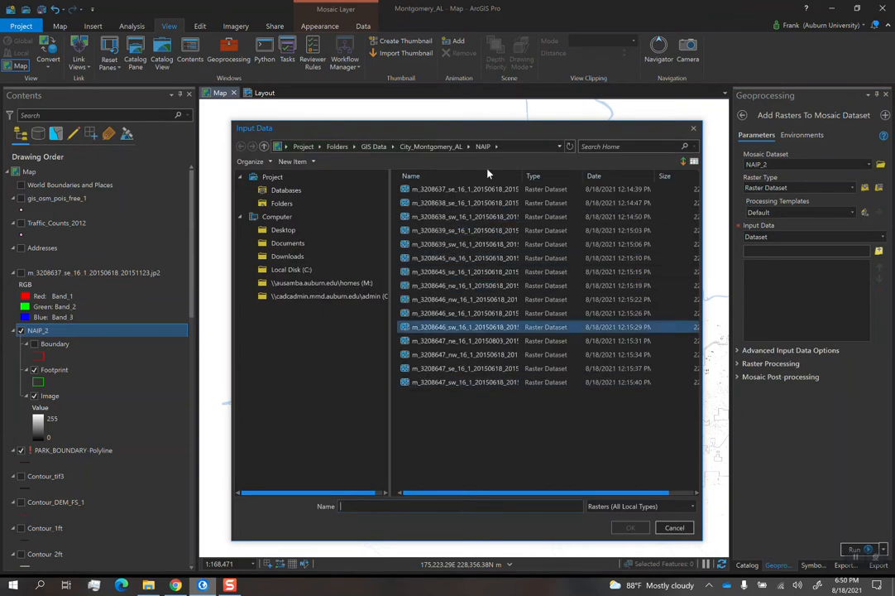
pyautogui.click(447, 189)
pyautogui.keyDown('ctrl'); pyautogui.click(462, 383); pyautogui.keyUp('ctrl')
pyautogui.keyDown('shift'); pyautogui.click(462, 384); pyautogui.keyUp('shift')
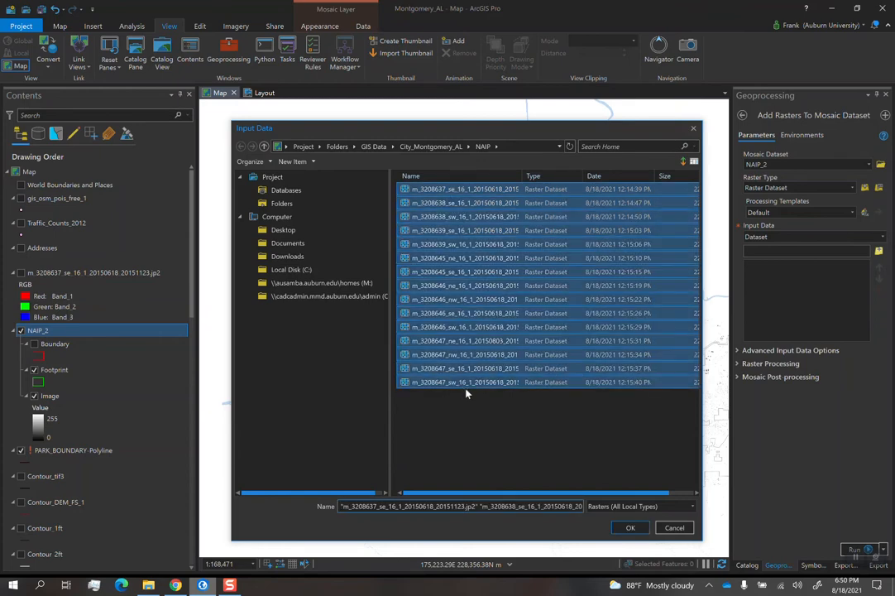
pyautogui.click(631, 528)
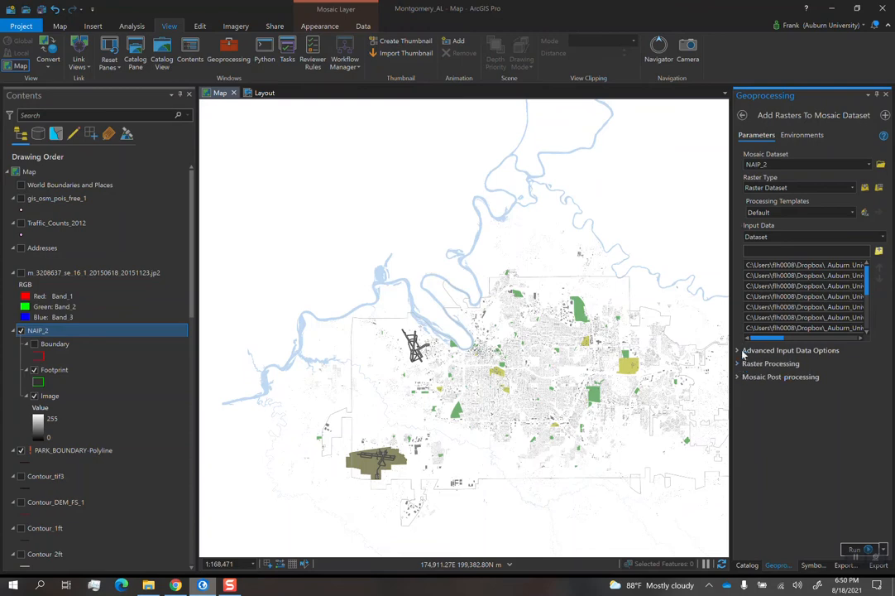
# - Enable Update Overviews in the mosaic post-processing options and run Add Rasters To Mosaic Dataset
pyautogui.click(742, 381)
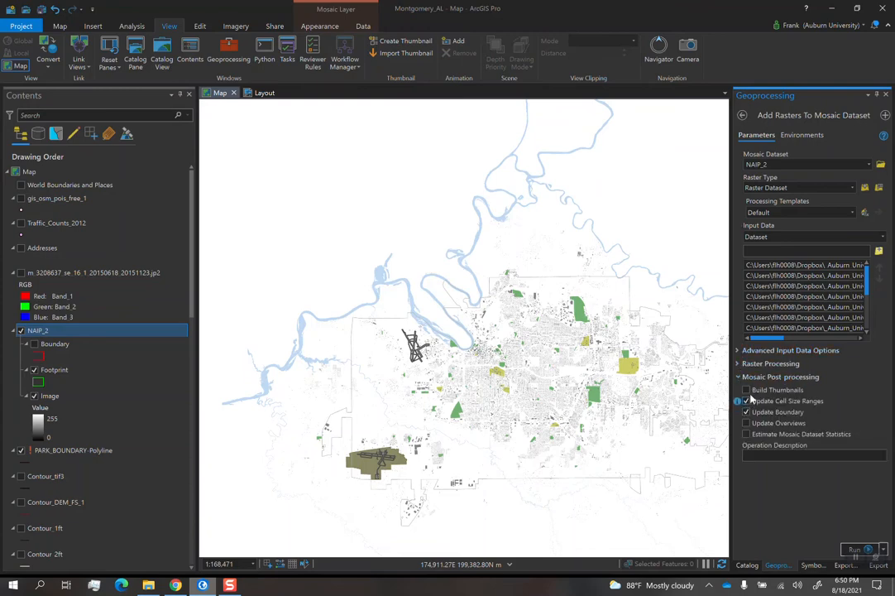
pyautogui.click(747, 424)
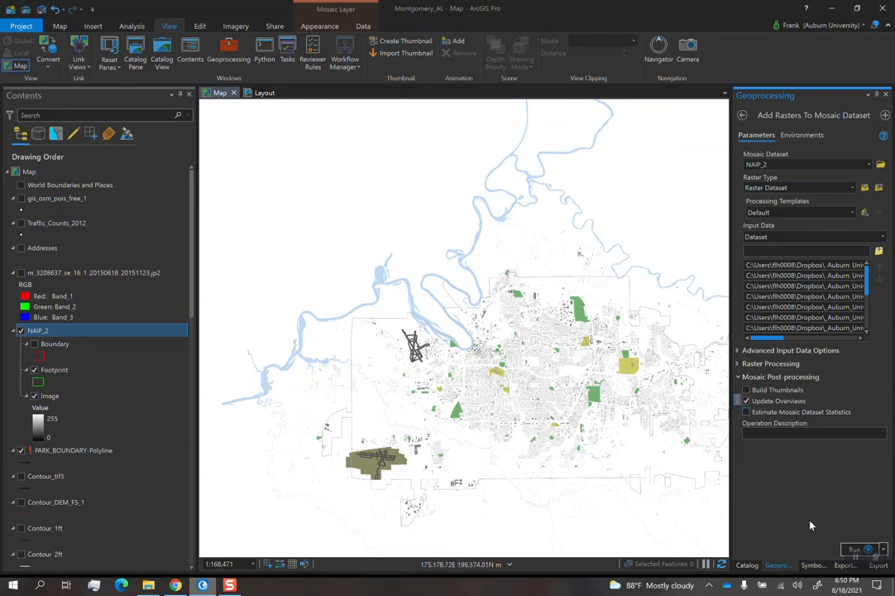
pyautogui.click(853, 549)
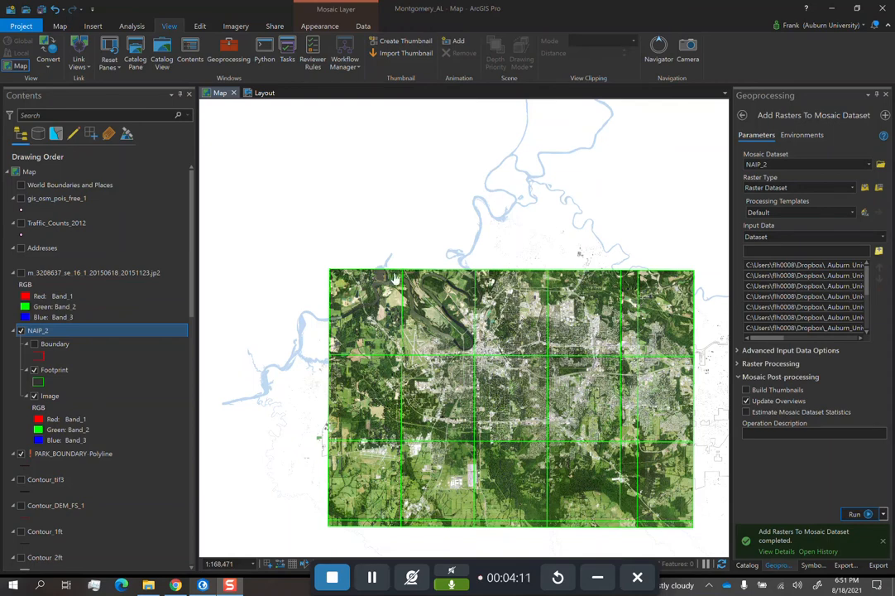
# - Hide the Footprint layer of NAIP_2 and inspect the mosaic imagery around downtown and the river bend
pyautogui.click(34, 372)
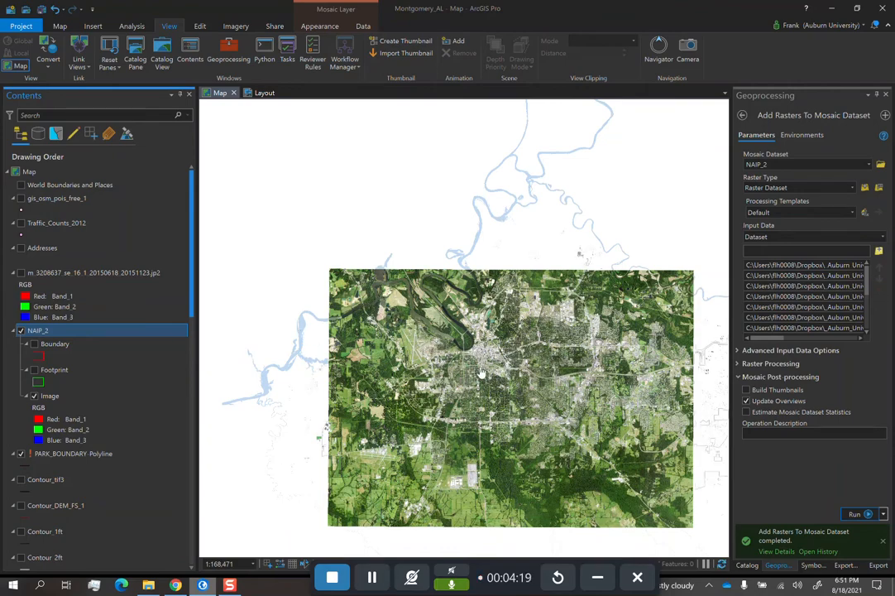
pyautogui.scroll(5, 488, 398)
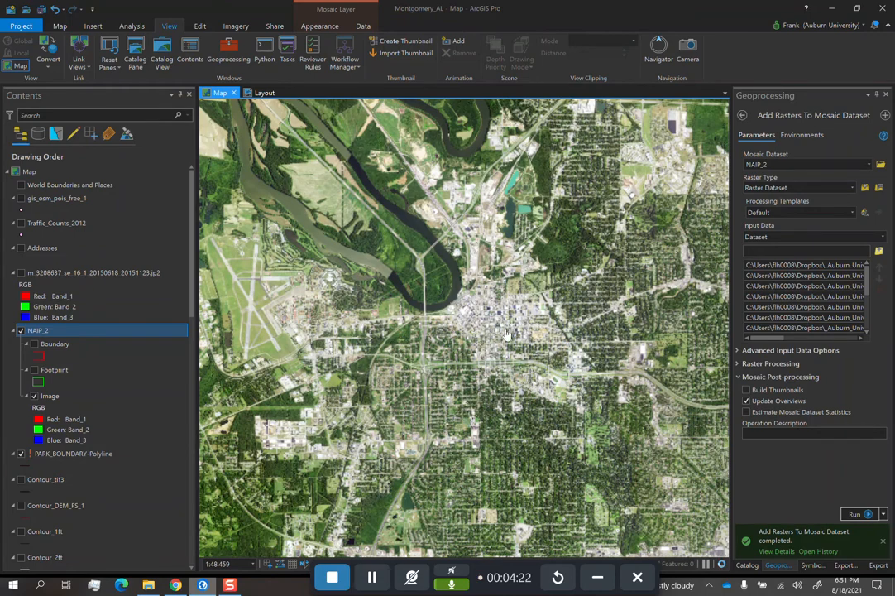
pyautogui.scroll(5, 456, 336)
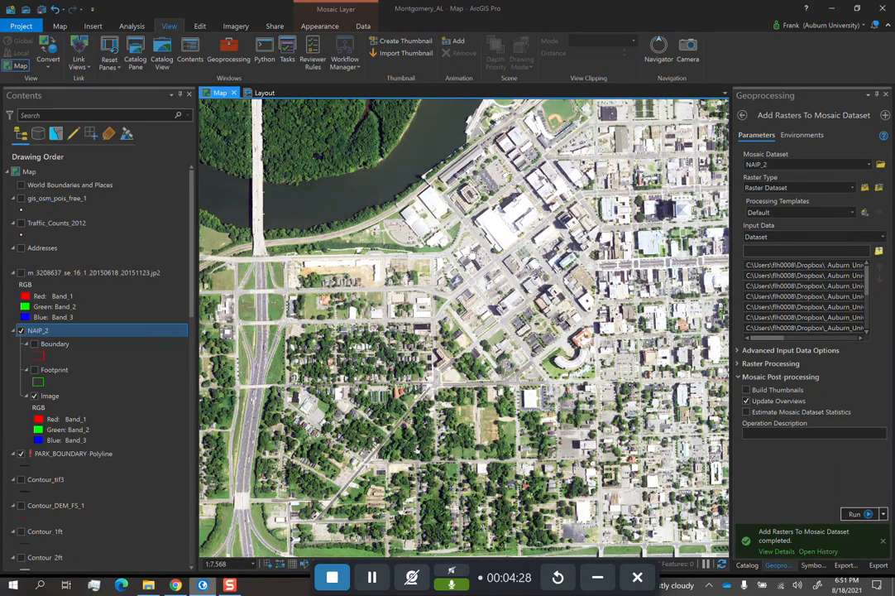
pyautogui.moveTo(421, 217); pyautogui.dragTo(424, 283)
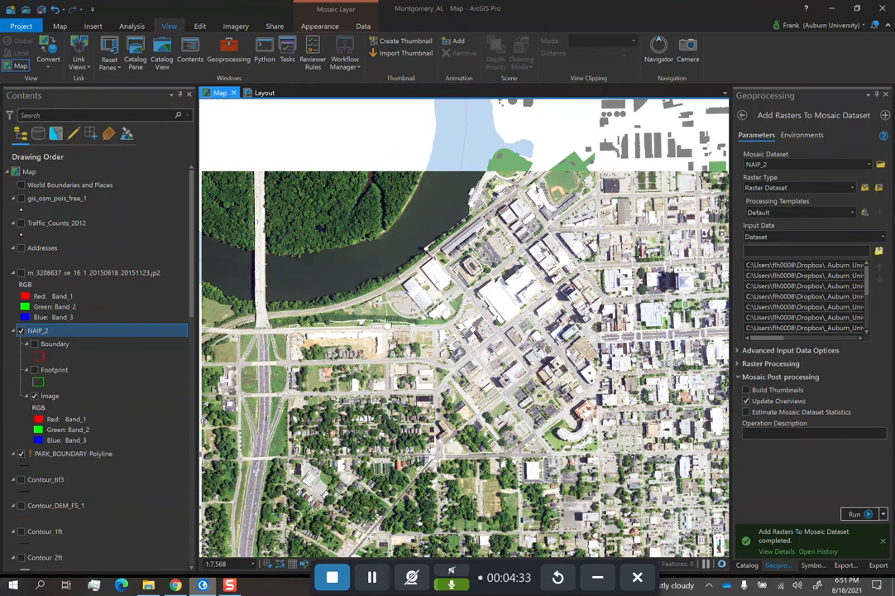
pyautogui.scroll(-5, 426, 335)
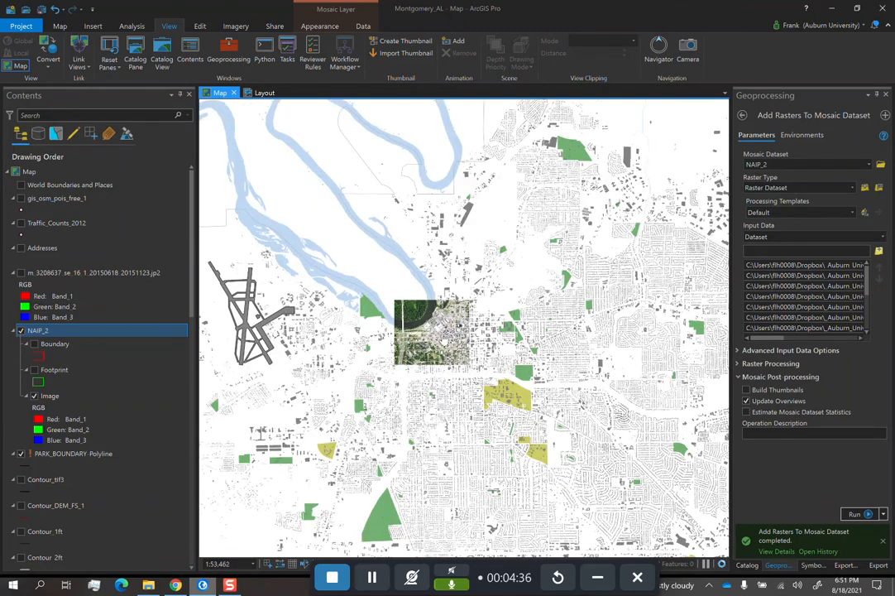
# - Change the band combination of the NAIP_2 Image layer to Color Infrared
pyautogui.click(51, 397)
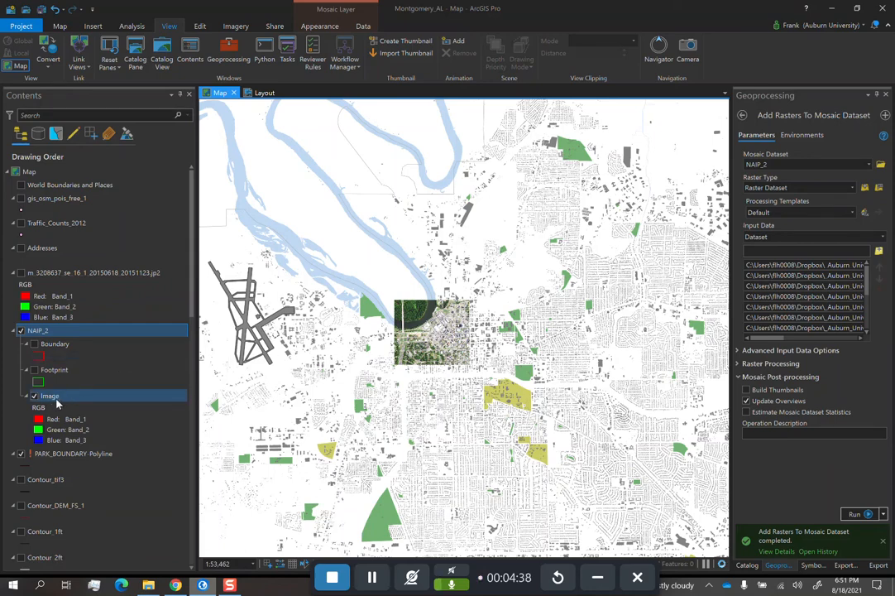
pyautogui.click(34, 398)
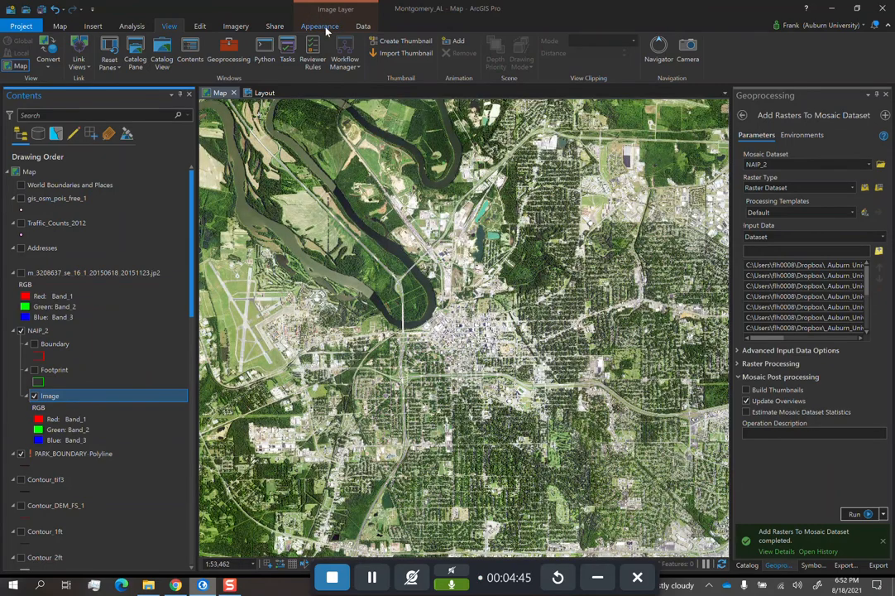
pyautogui.click(326, 27)
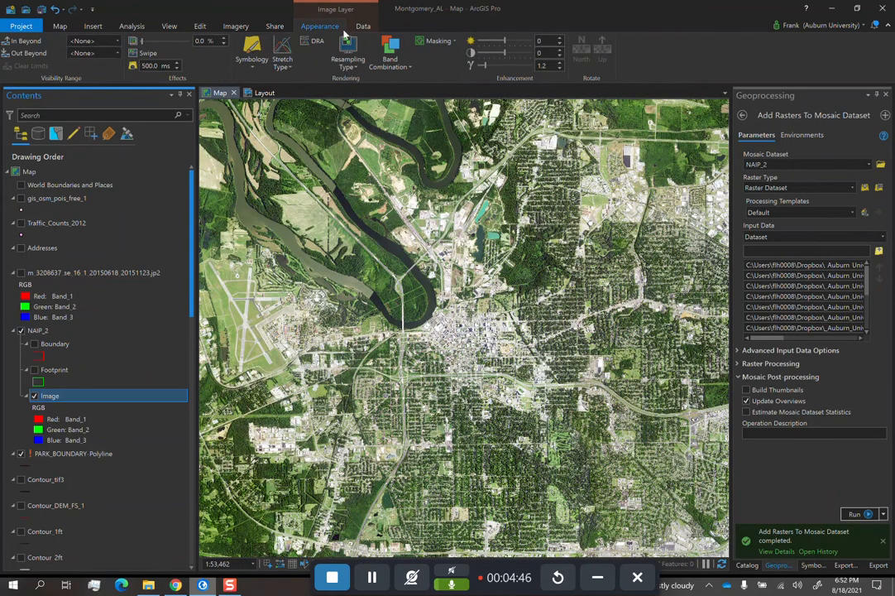
pyautogui.click(401, 69)
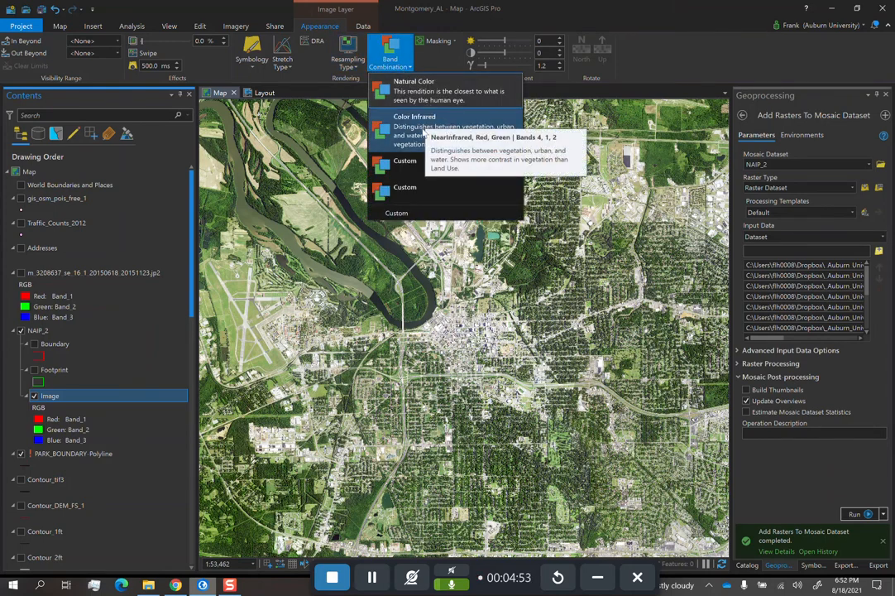
pyautogui.click(403, 139)
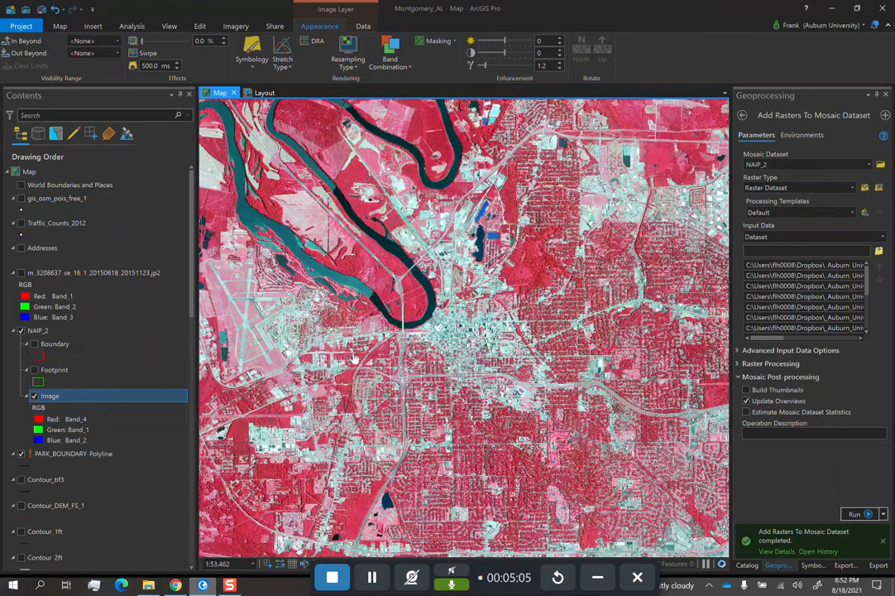
# - Examine the color infrared mosaic up close around downtown, the highway interchange and the surrounding neighborhoods
pyautogui.scroll(-3, 127, 410)
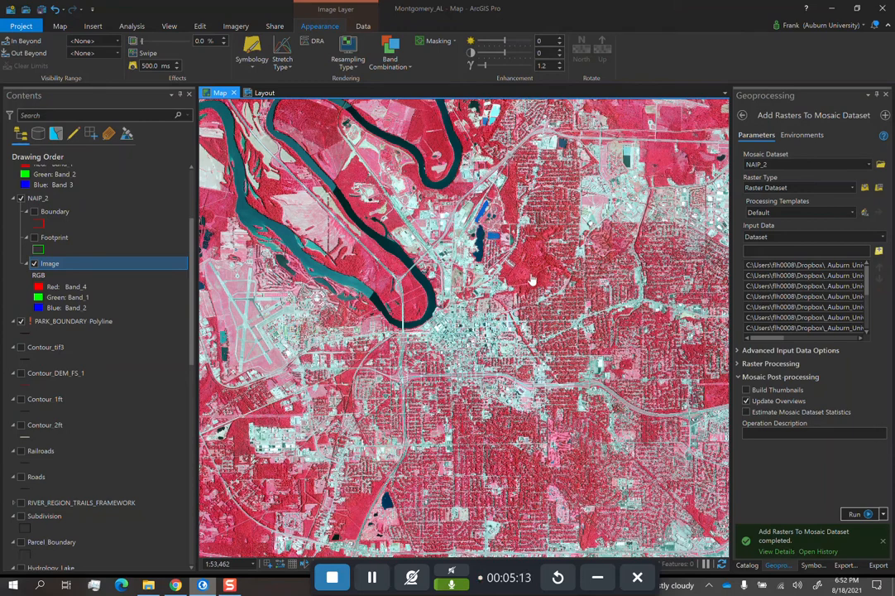
pyautogui.scroll(5, 372, 314)
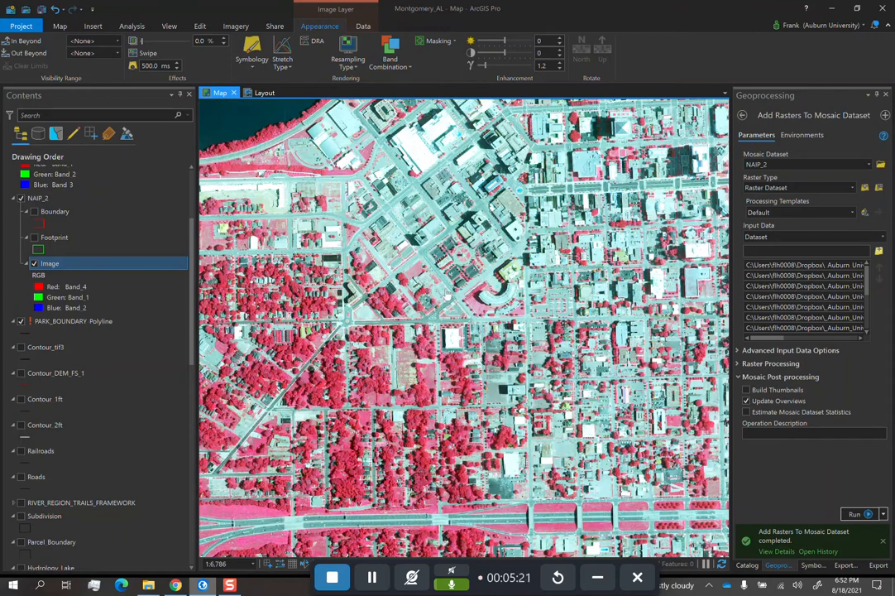
pyautogui.moveTo(425, 387); pyautogui.dragTo(575, 260)
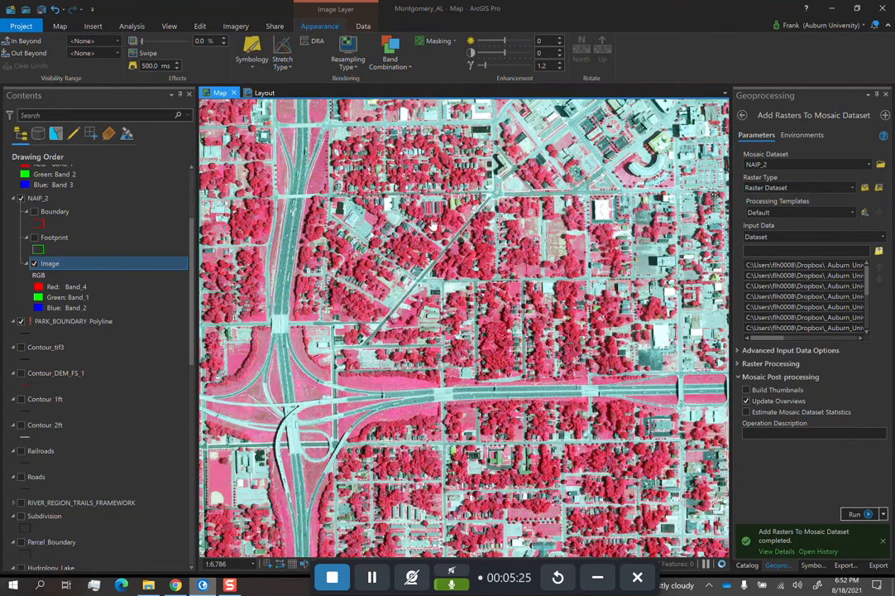
pyautogui.moveTo(392, 230); pyautogui.dragTo(489, 351)
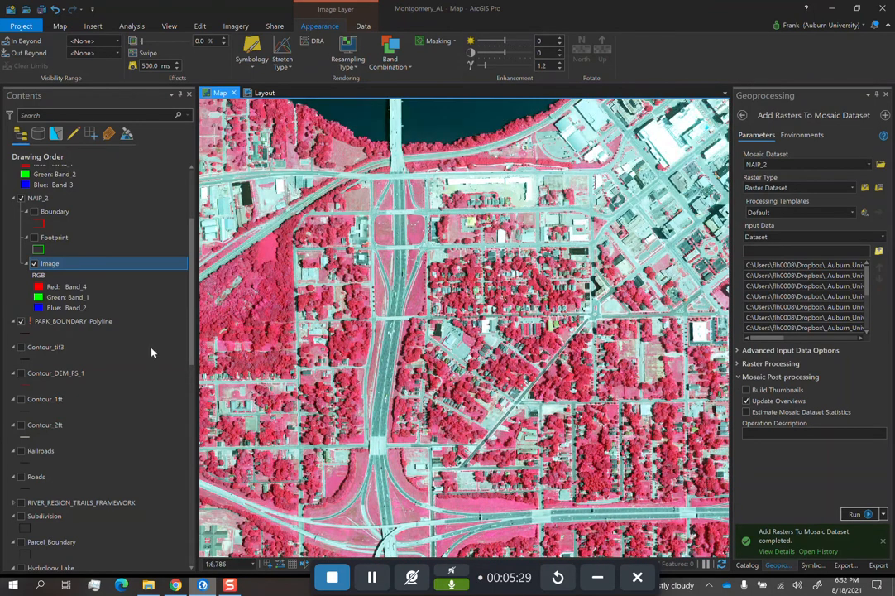
pyautogui.click(38, 196)
pyautogui.moveTo(551, 372); pyautogui.dragTo(463, 289)
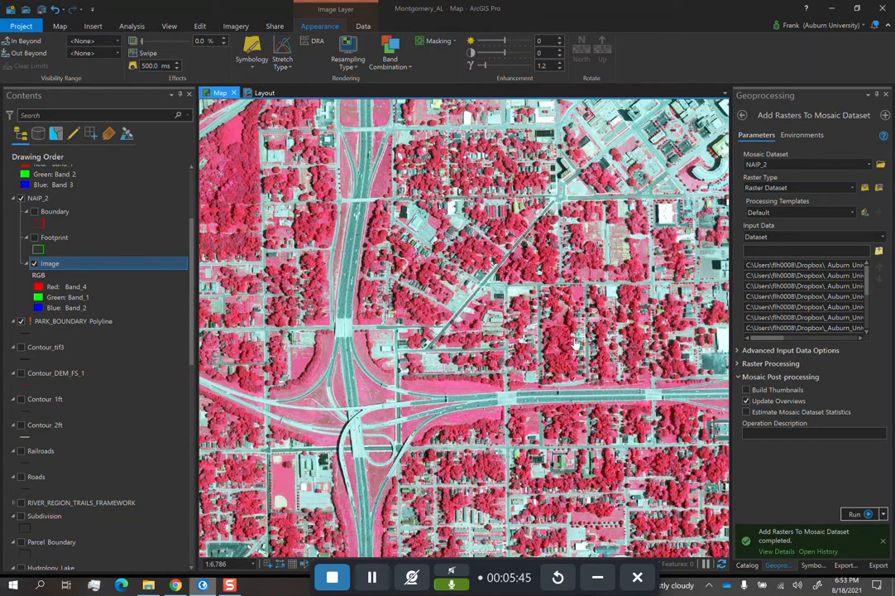
pyautogui.moveTo(586, 217); pyautogui.dragTo(449, 297)
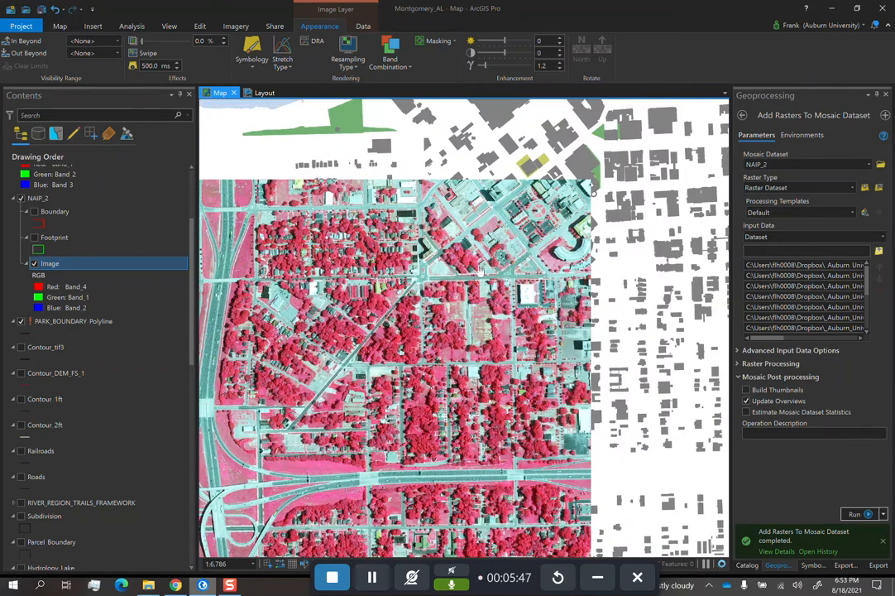